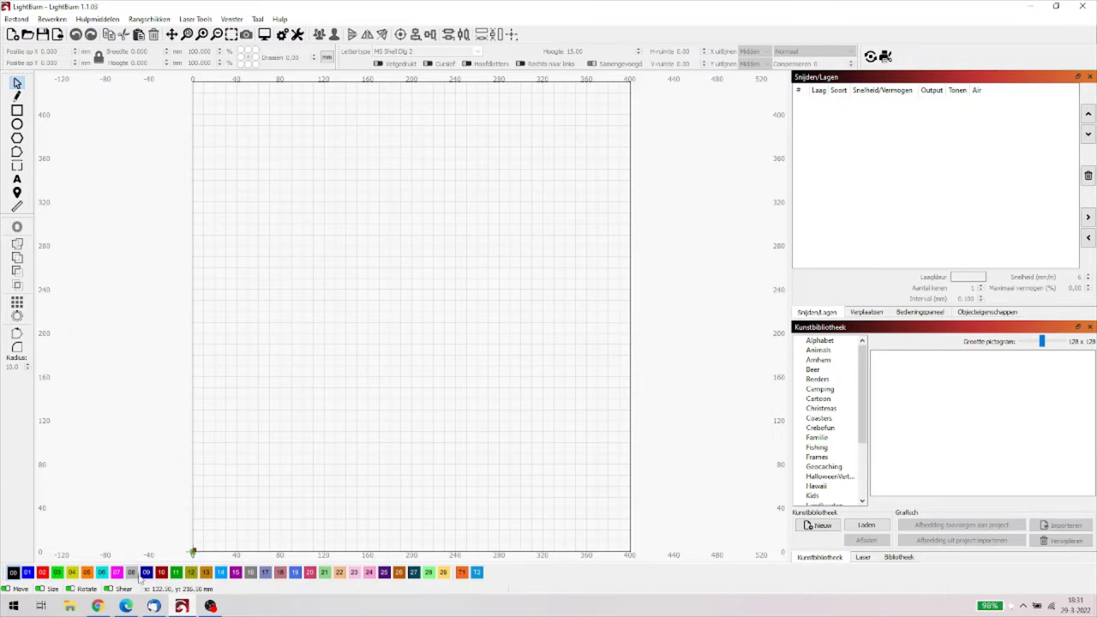
Step: Draw a near-square rectangle about 141 by 143 mm in the upper middle of the work area
{"action": "left_click", "coordinate": [16, 109]}
{"action": "left_click_drag", "start_coordinate": [333, 196], "coordinate": [487, 351]}
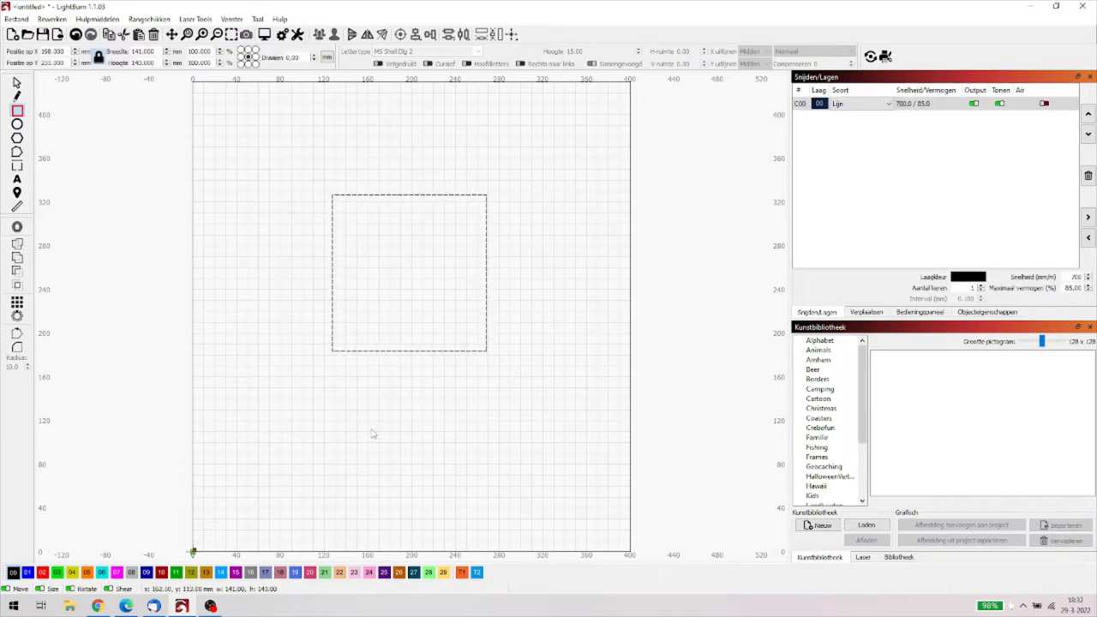
{"action": "left_click", "coordinate": [16, 83]}
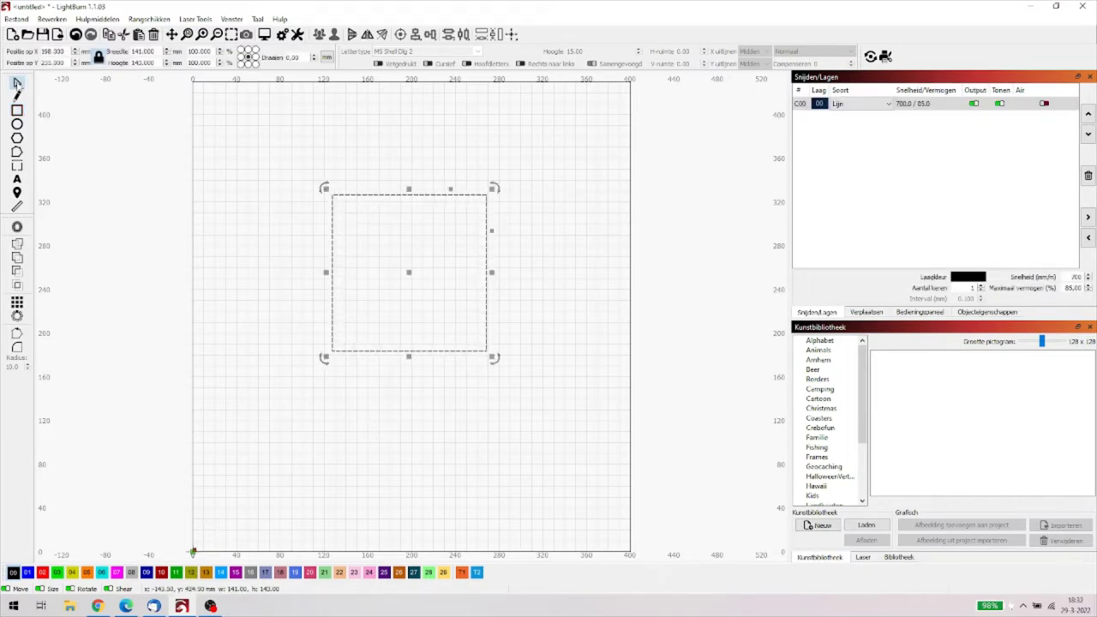
Step: Convert the rectangle to a path and show its nodes for editing
{"action": "right_click", "coordinate": [371, 319]}
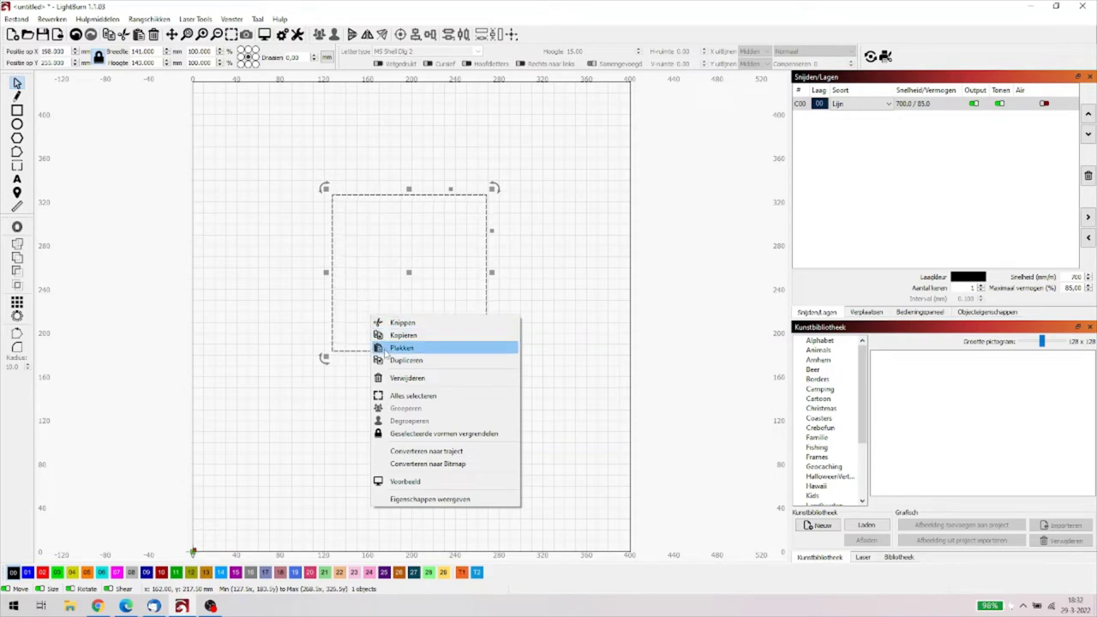
{"action": "left_click", "coordinate": [423, 452]}
{"action": "left_click", "coordinate": [421, 455]}
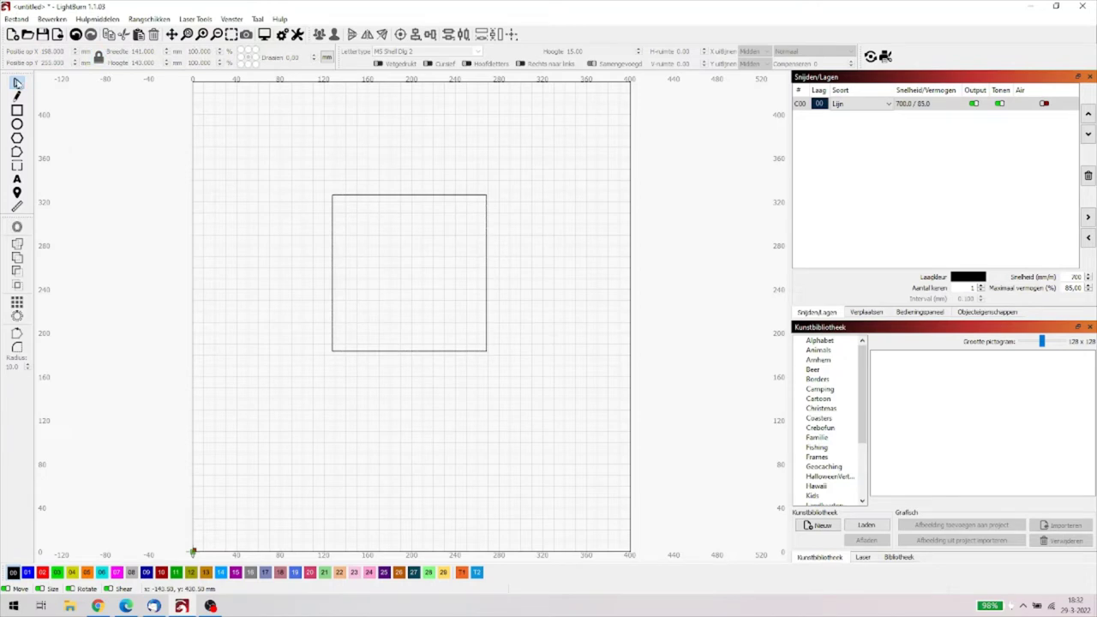
{"action": "left_click", "coordinate": [334, 206]}
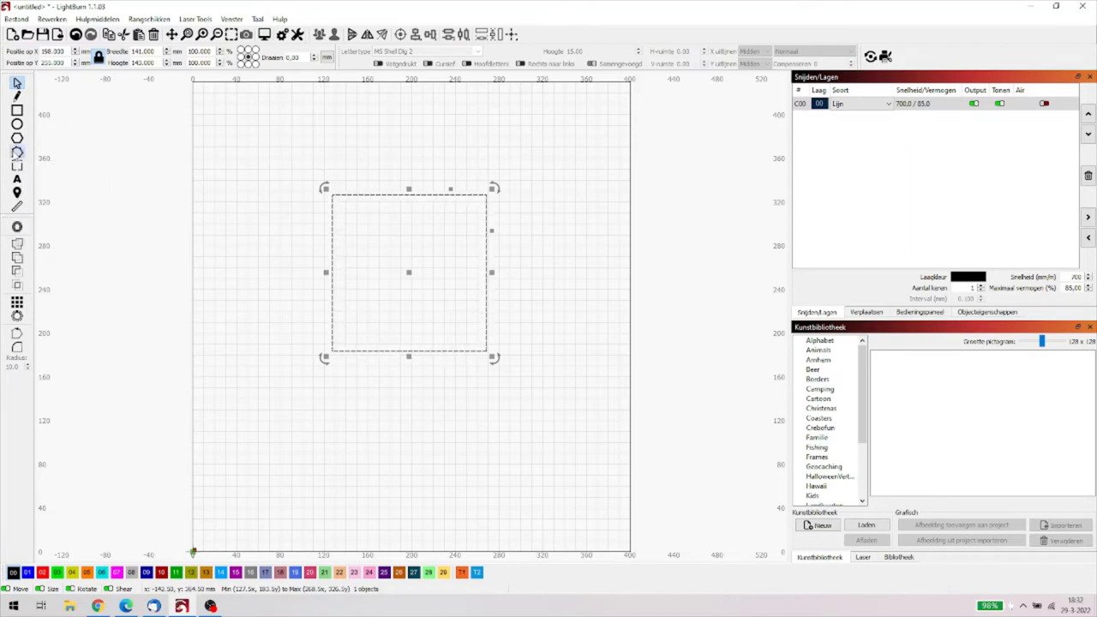
{"action": "left_click", "coordinate": [16, 153]}
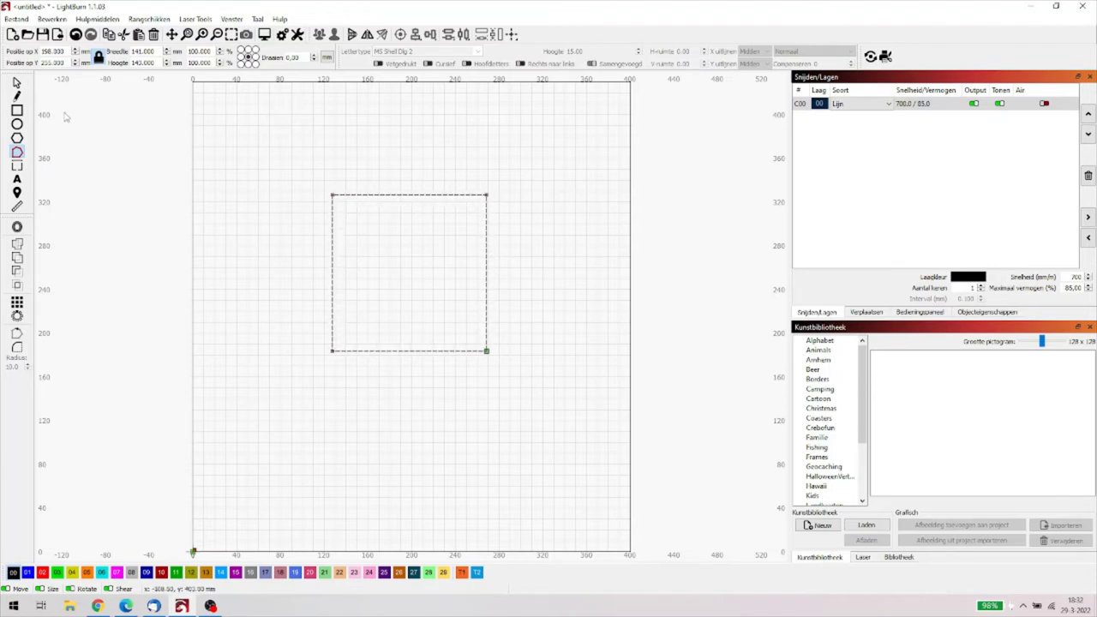
Step: Draw a nearly horizontal line about 113.5 mm long inside the rectangle, slightly above its middle
{"action": "left_click", "coordinate": [16, 97]}
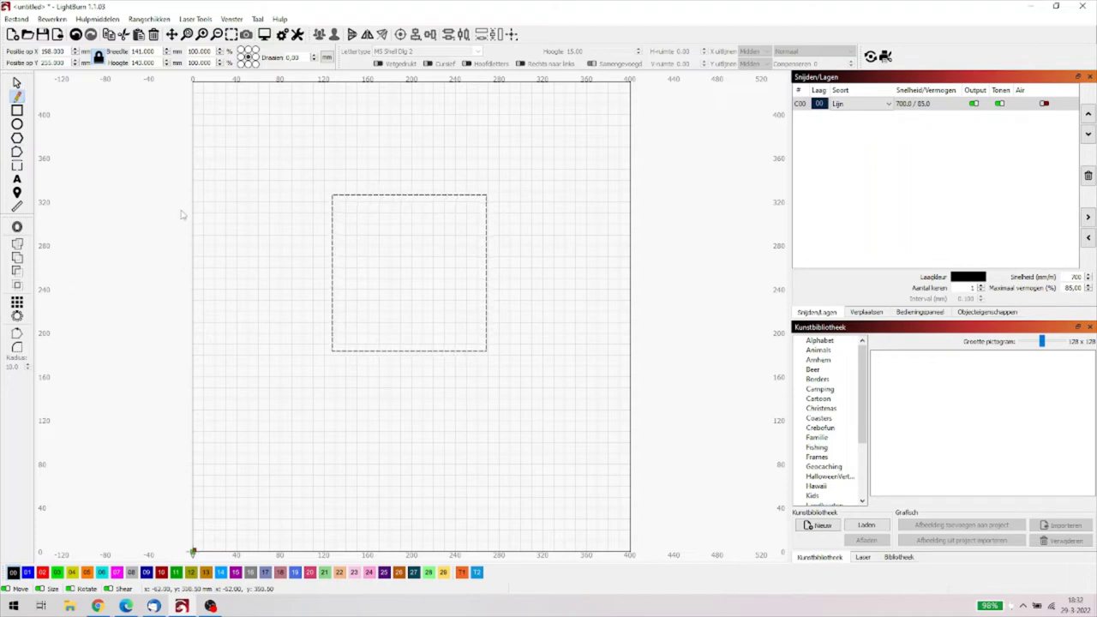
{"action": "left_click", "coordinate": [347, 268]}
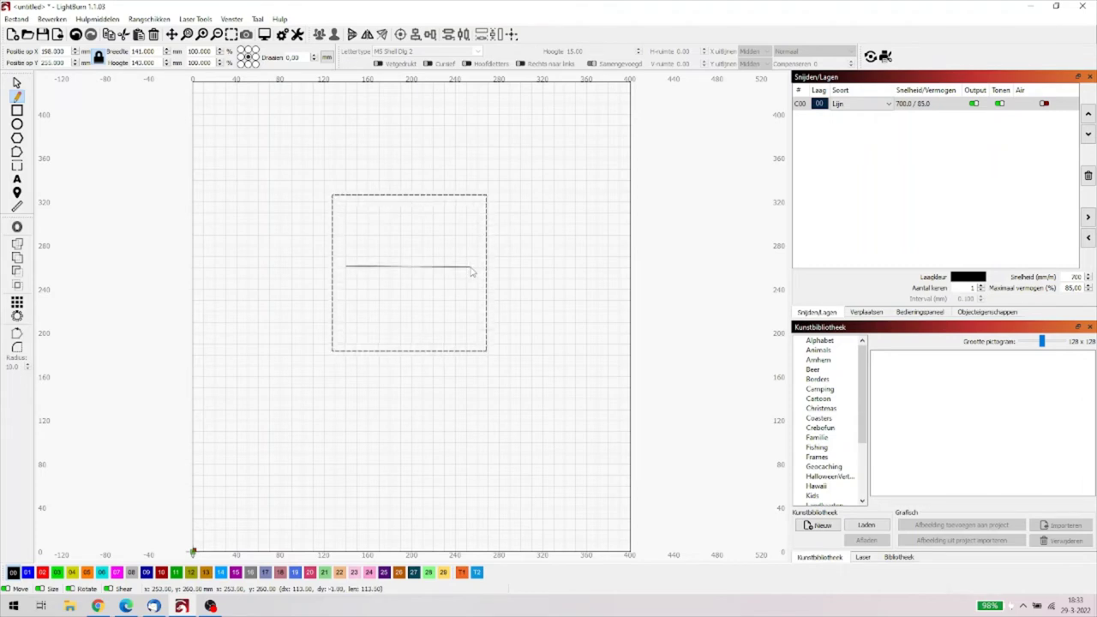
{"action": "left_click", "coordinate": [470, 266]}
{"action": "right_click", "coordinate": [469, 266]}
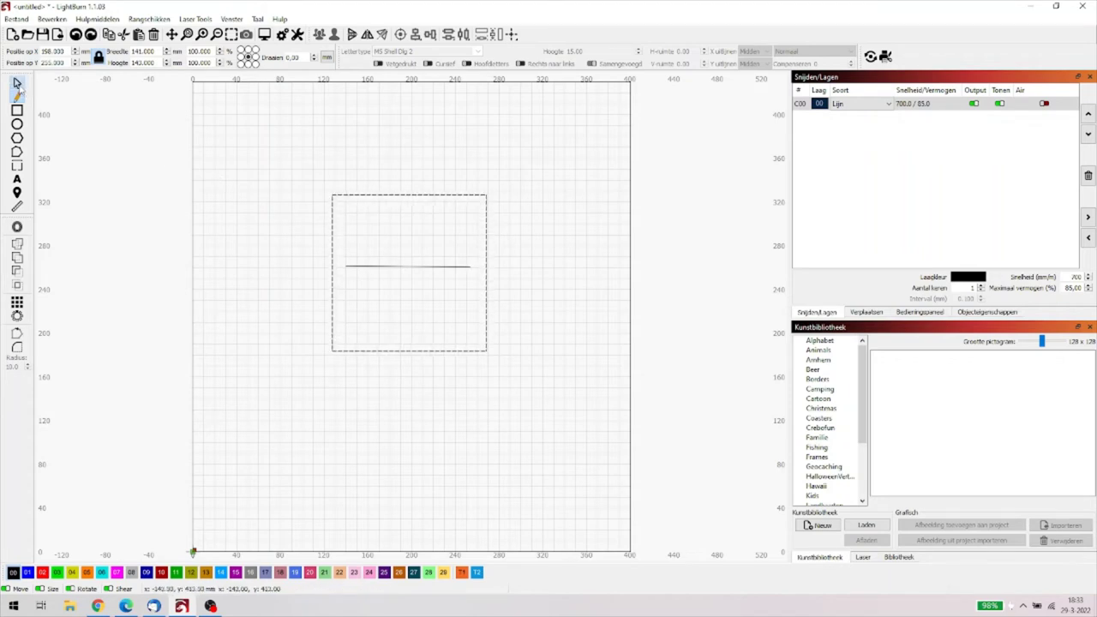
Step: Select the horizontal line inside the rectangle and show its nodes for editing
{"action": "left_click", "coordinate": [17, 84]}
{"action": "left_click", "coordinate": [377, 269]}
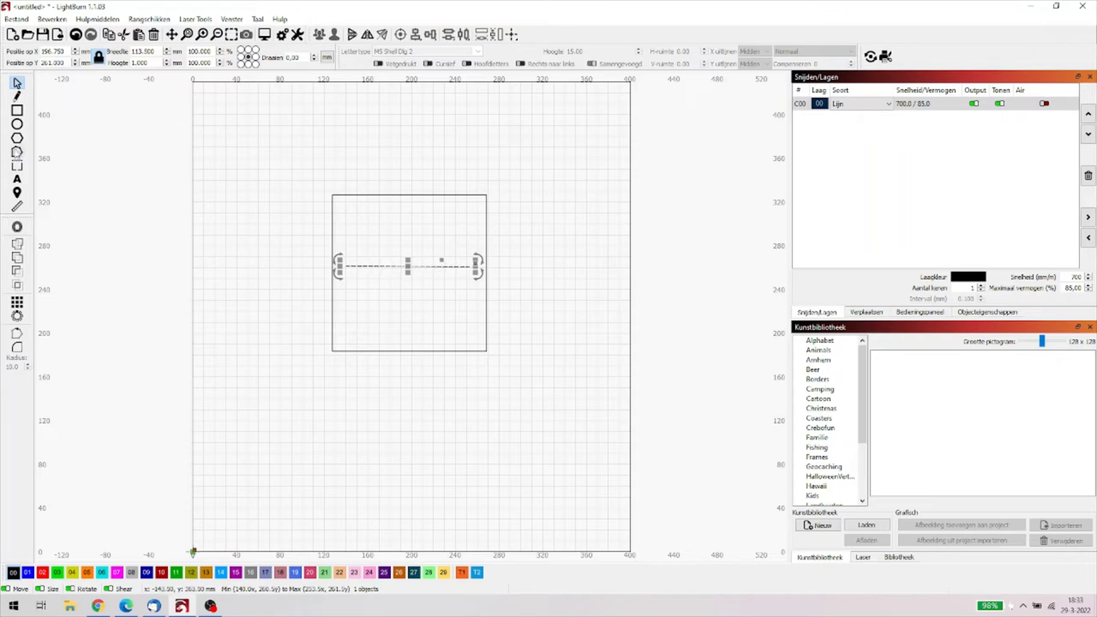
{"action": "left_click", "coordinate": [18, 151]}
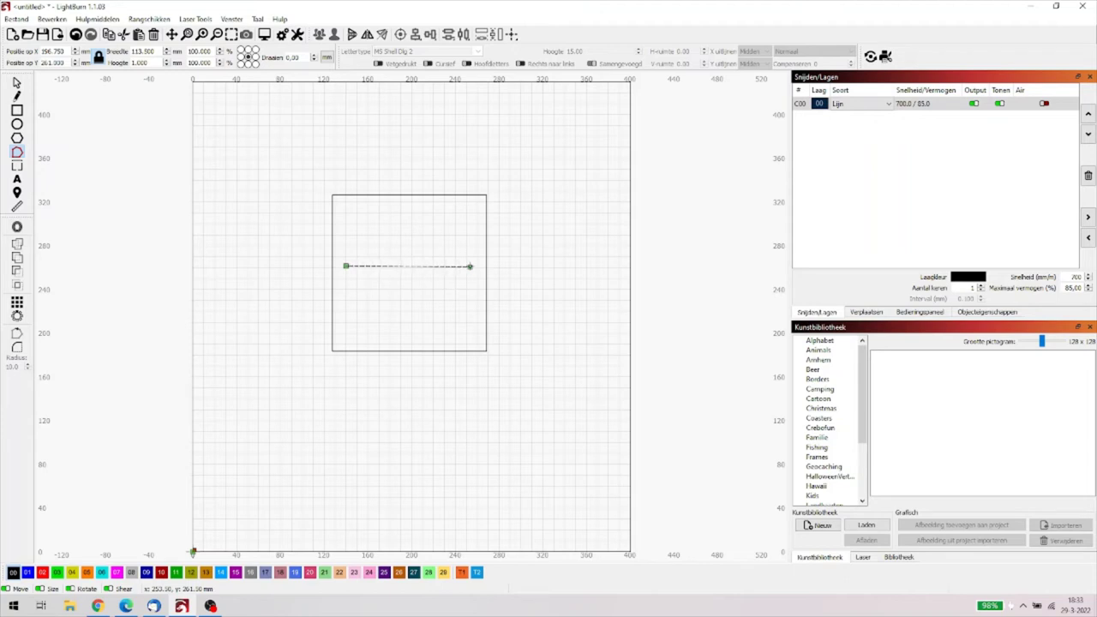
Step: Try to extend both ends of the line to the rectangle's vertical sides, and undo both extensions
{"action": "left_click_drag", "start_coordinate": [470, 266], "coordinate": [487, 266]}
{"action": "left_click_drag", "start_coordinate": [346, 266], "coordinate": [332, 265]}
{"action": "left_click", "coordinate": [76, 36]}
{"action": "left_click", "coordinate": [75, 35]}
Step: Stretch the line past both vertical sides of the rectangle to about 208 mm, and trim both overhanging ends back to the sides
{"action": "left_click_drag", "start_coordinate": [470, 266], "coordinate": [529, 264]}
{"action": "left_click_drag", "start_coordinate": [346, 266], "coordinate": [300, 260]}
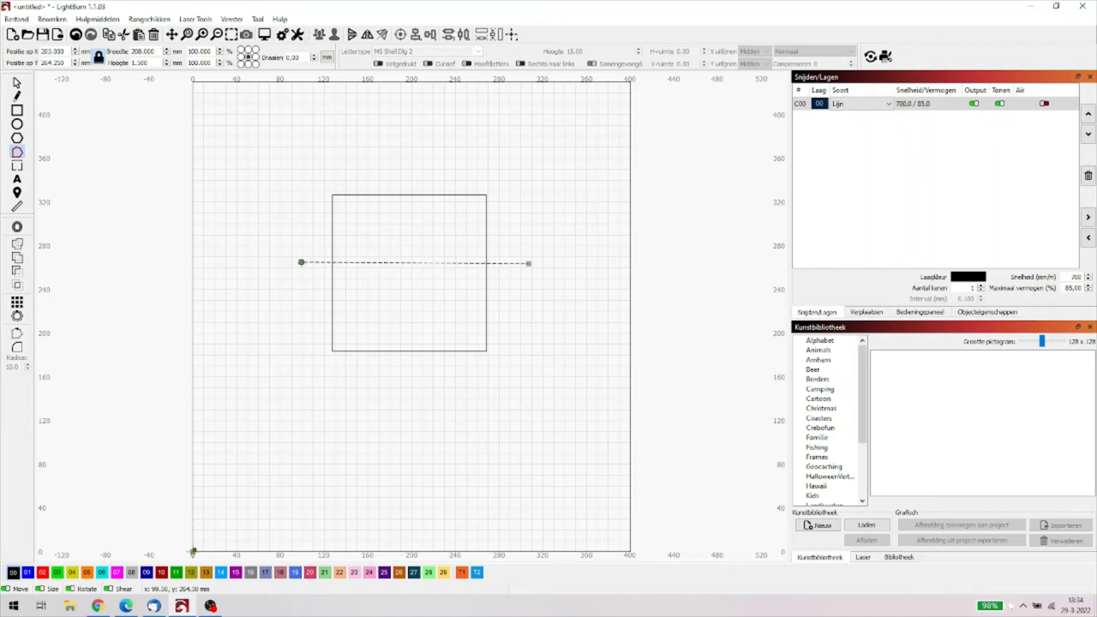
{"action": "left_click_drag", "start_coordinate": [301, 263], "coordinate": [331, 263]}
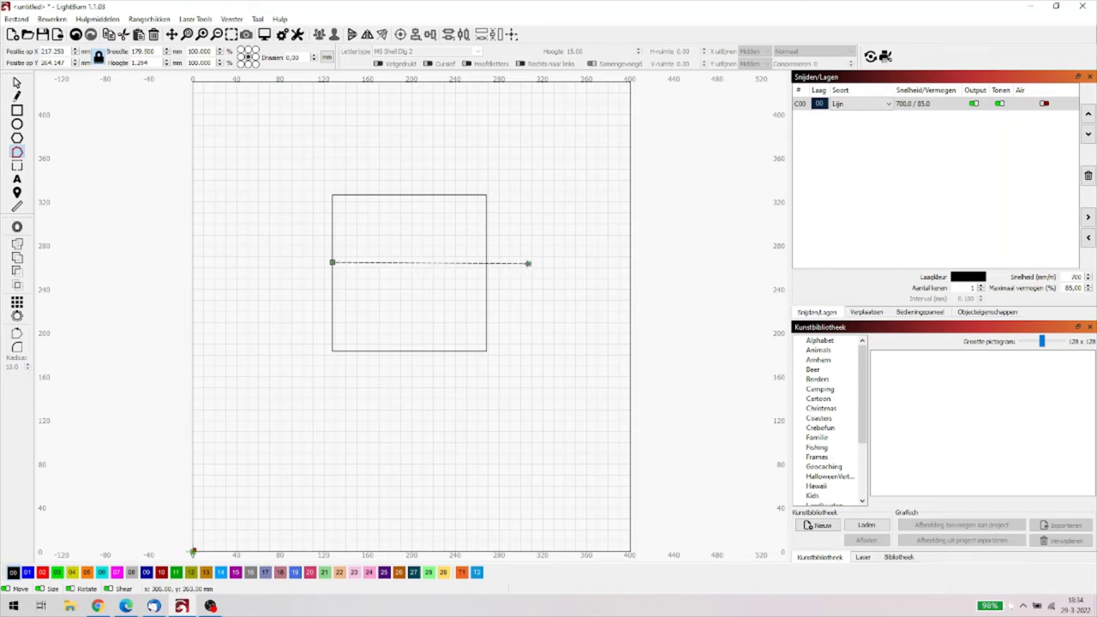
{"action": "left_click_drag", "start_coordinate": [528, 263], "coordinate": [486, 263]}
Step: Shorten the line to about 92 mm inside the rectangle, and move its left end out past the rectangle's left side
{"action": "left_click_drag", "start_coordinate": [487, 263], "coordinate": [457, 263]}
{"action": "left_click_drag", "start_coordinate": [333, 262], "coordinate": [356, 263]}
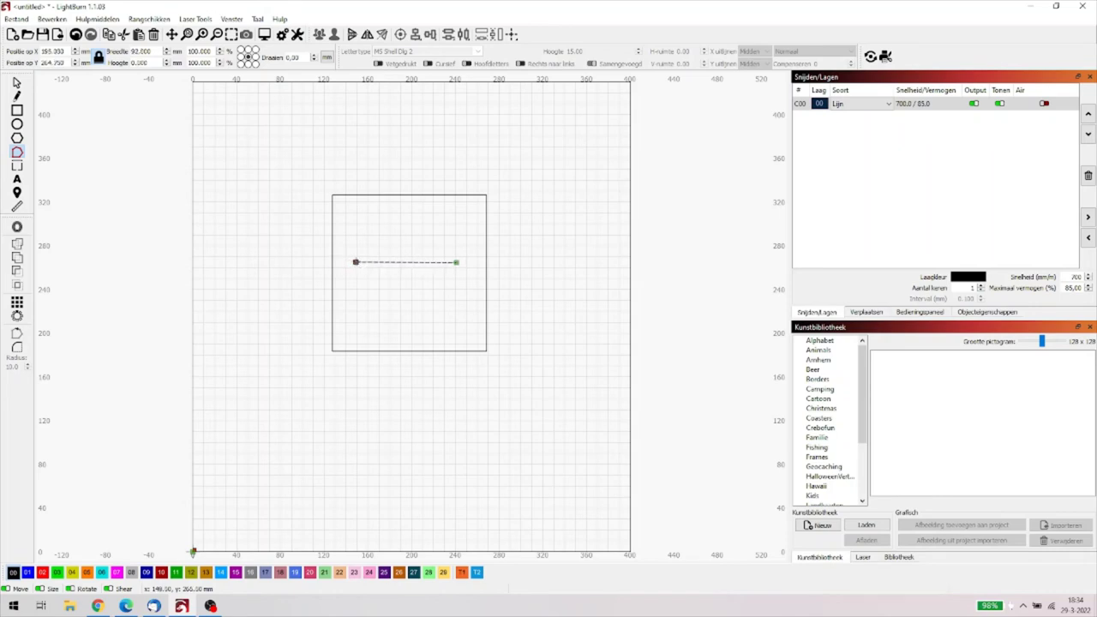
{"action": "left_click", "coordinate": [355, 261]}
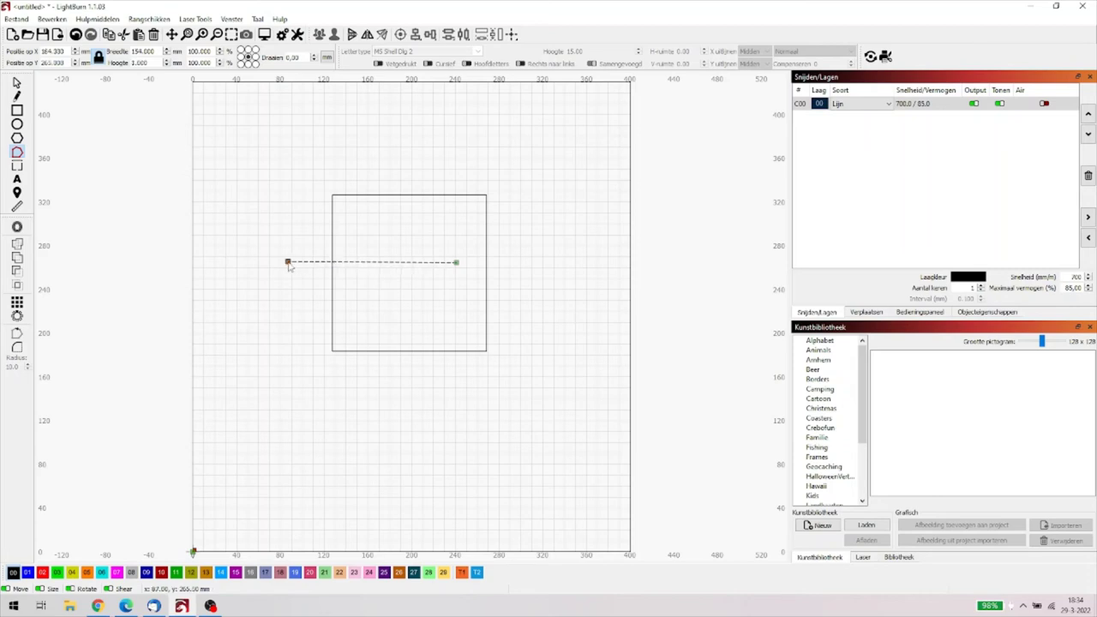
{"action": "left_click", "coordinate": [288, 261]}
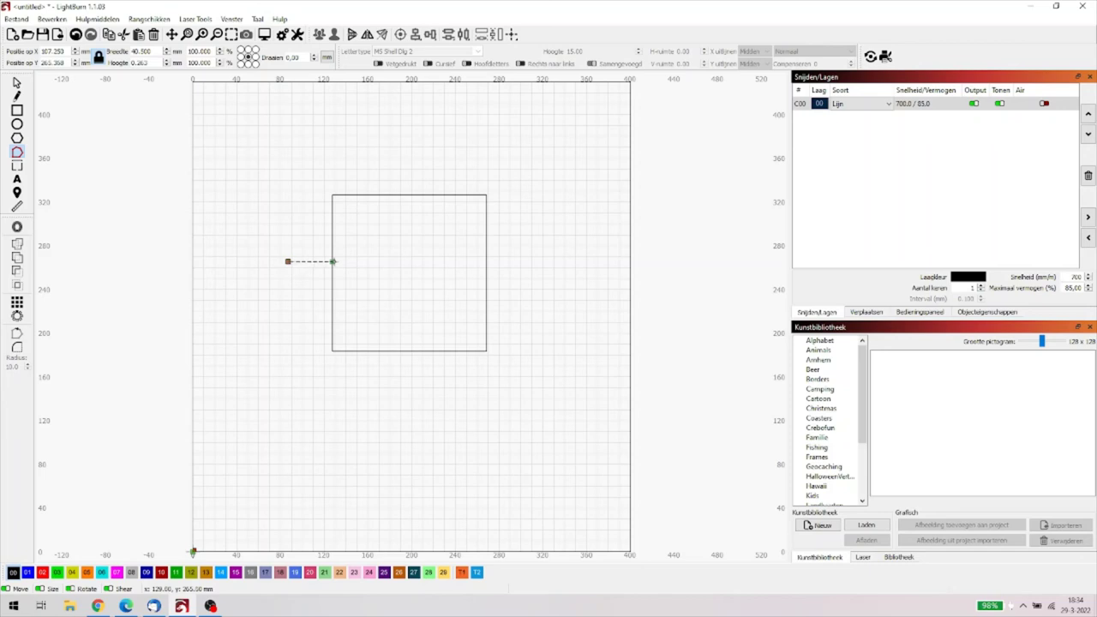
Step: Extend the line's right end past the rectangle's right side, and trim both overhanging ends back to the rectangle's vertical sides
{"action": "left_click", "coordinate": [459, 263]}
{"action": "left_click", "coordinate": [528, 262]}
{"action": "left_click", "coordinate": [527, 261]}
{"action": "left_click", "coordinate": [289, 261]}
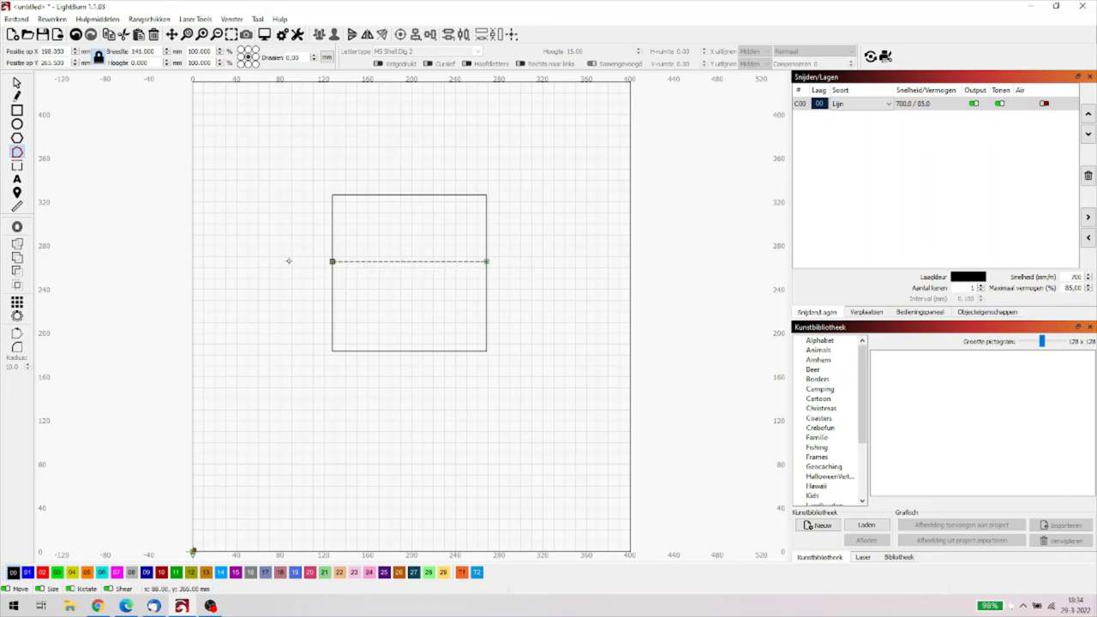